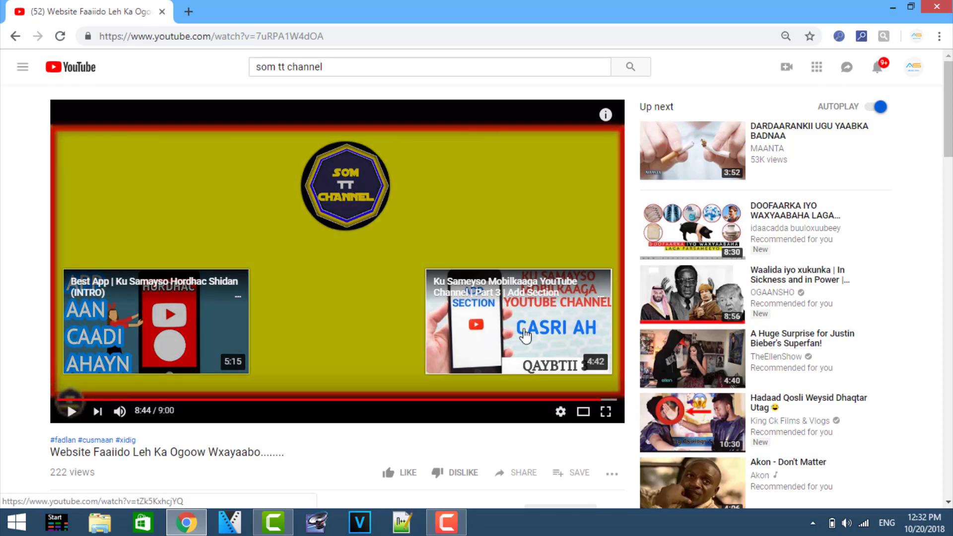
# Step: Open the end screen editor for the Tutorial#10 video from Creator Studio's video manager
pyautogui.click(915, 68)
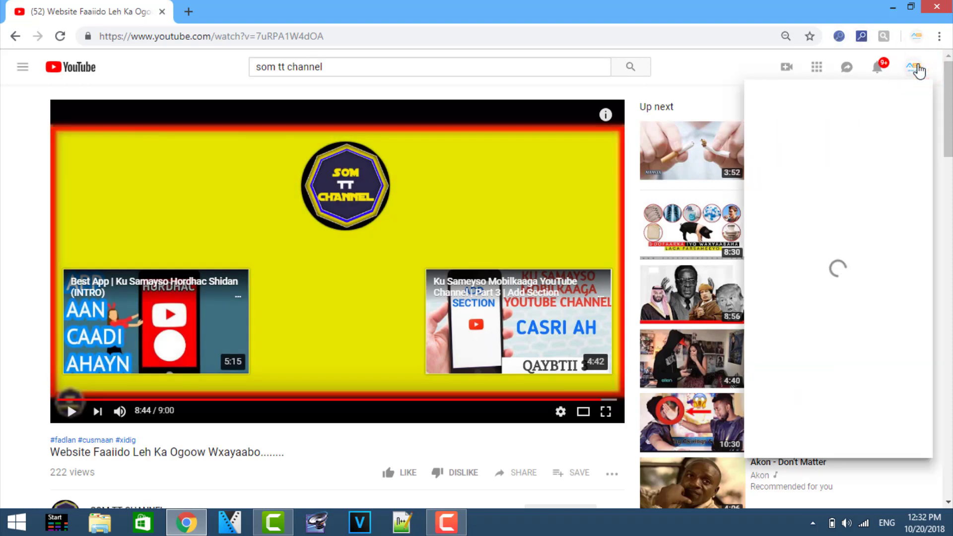
pyautogui.click(824, 193)
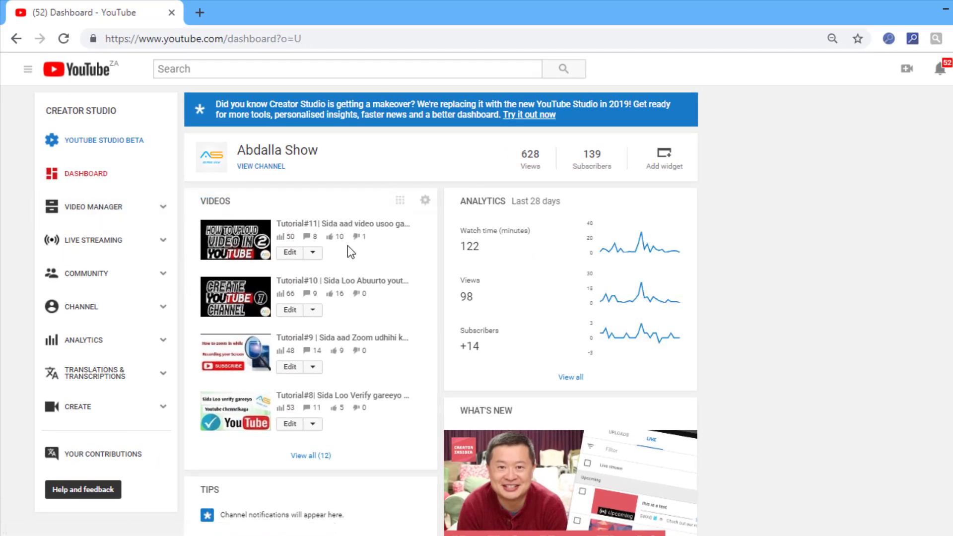
pyautogui.click(92, 208)
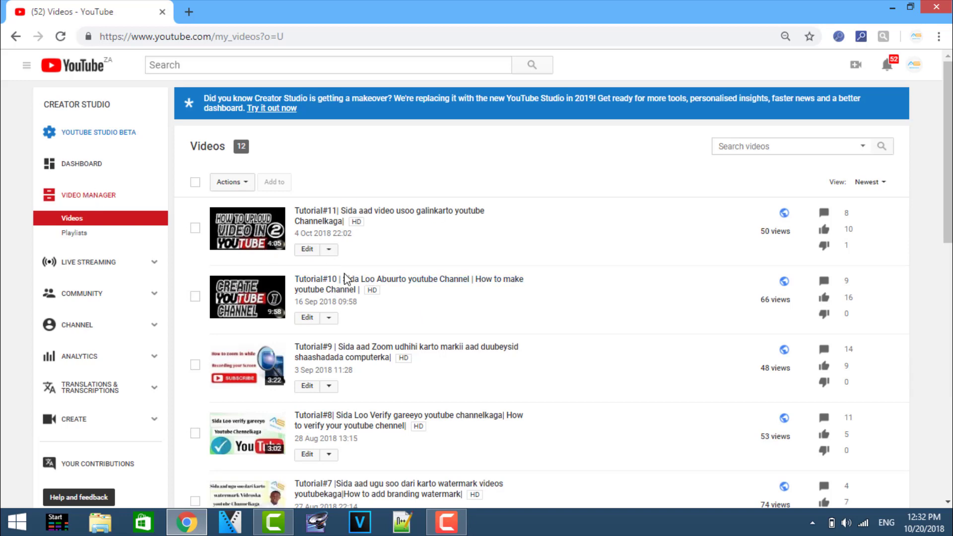
pyautogui.click(307, 320)
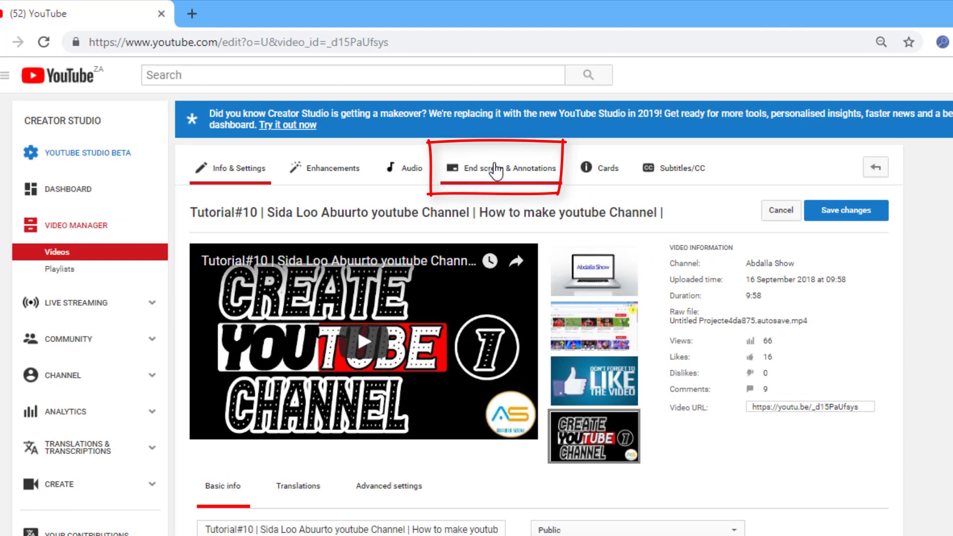
pyautogui.click(491, 173)
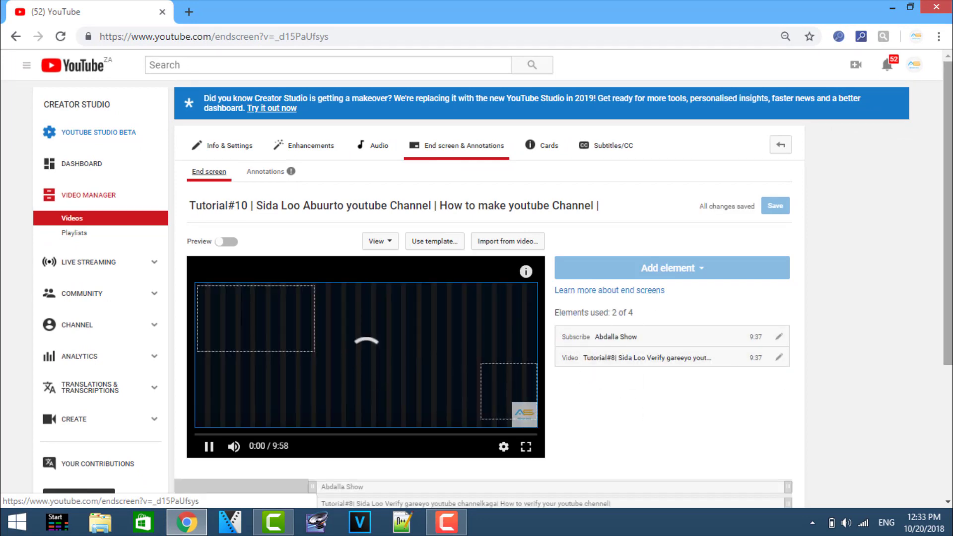
pyautogui.scroll(-2, 948, 267)
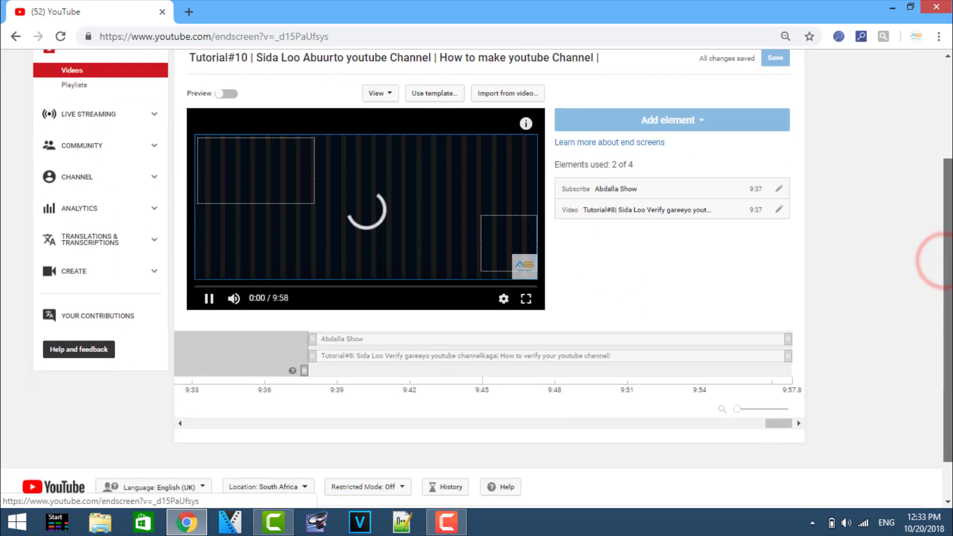
pyautogui.scroll(1, 947, 308)
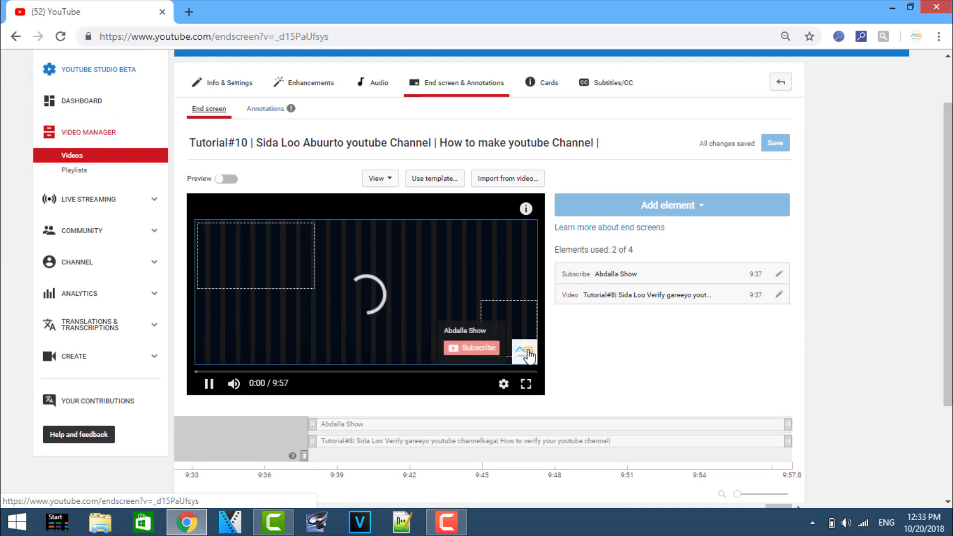
# Step: Nudge the subscribe element slightly inward from the lower-right corner of the end screen
pyautogui.moveTo(524, 350)
pyautogui.mouseDown()
pyautogui.moveTo(517, 331)
pyautogui.moveTo(518, 340)
pyautogui.mouseUp()
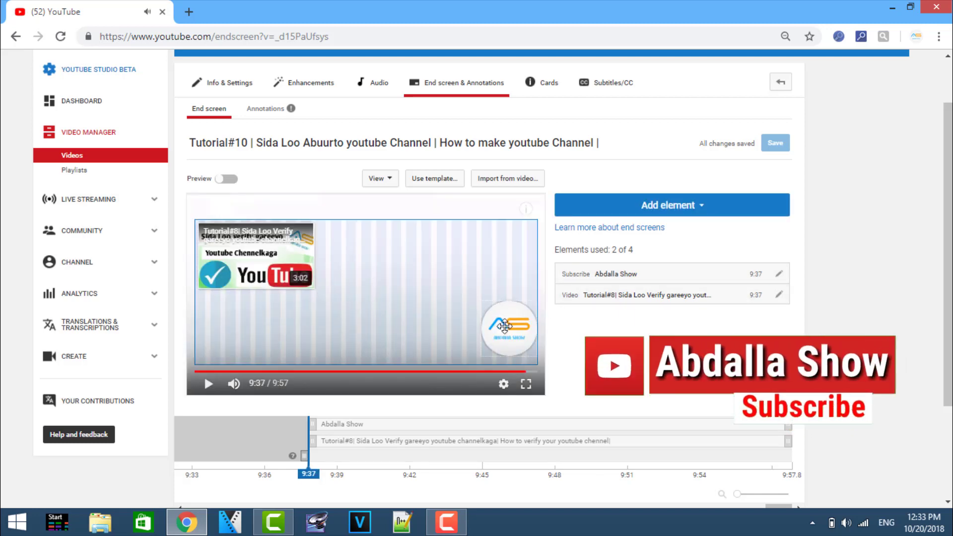
pyautogui.click(510, 329)
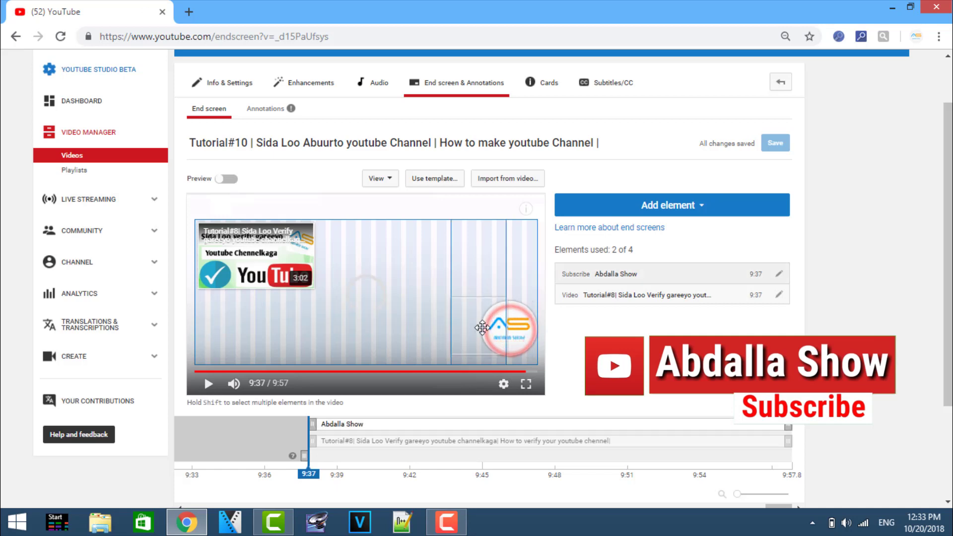
pyautogui.moveTo(504, 327); pyautogui.dragTo(514, 336)
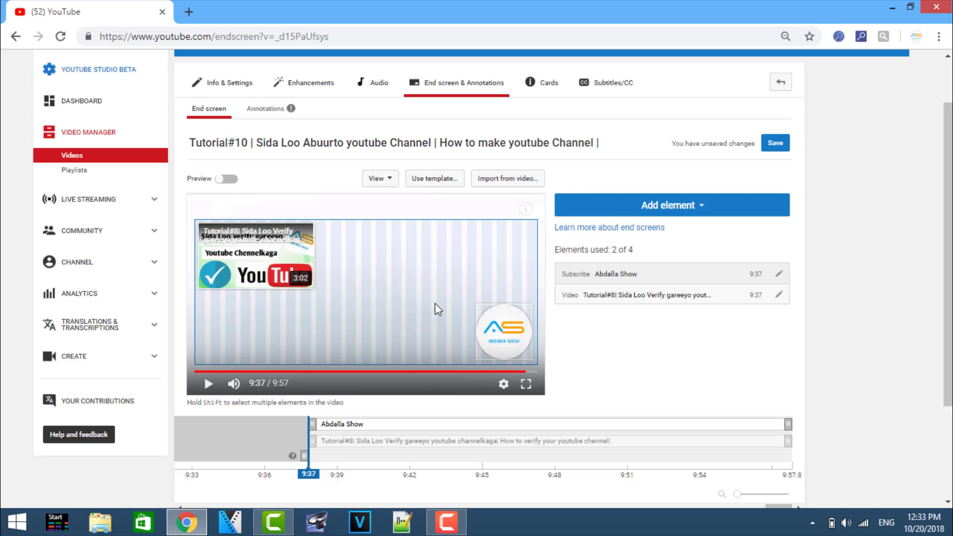
# Step: Add a video element to the end screen that features the Most recent upload
pyautogui.click(680, 204)
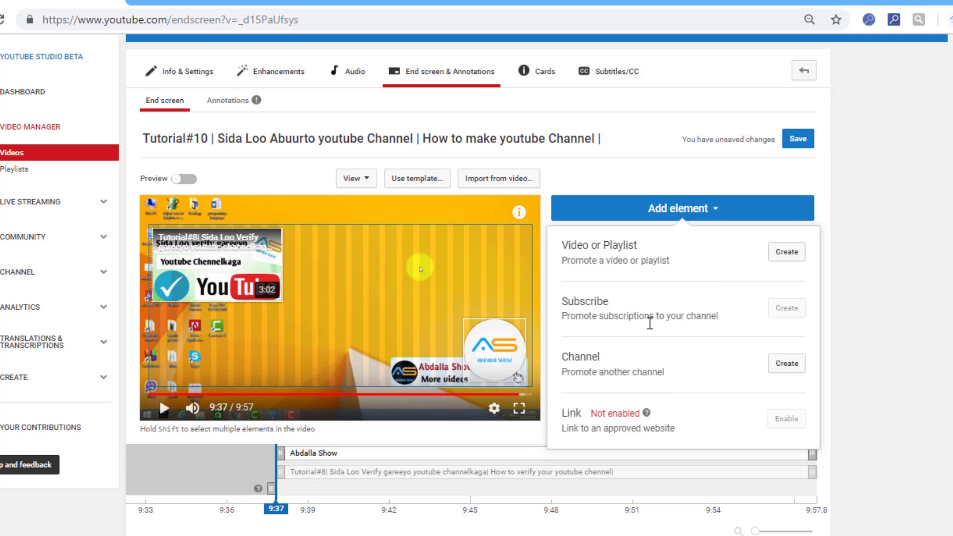
pyautogui.moveTo(505, 356); pyautogui.dragTo(499, 349)
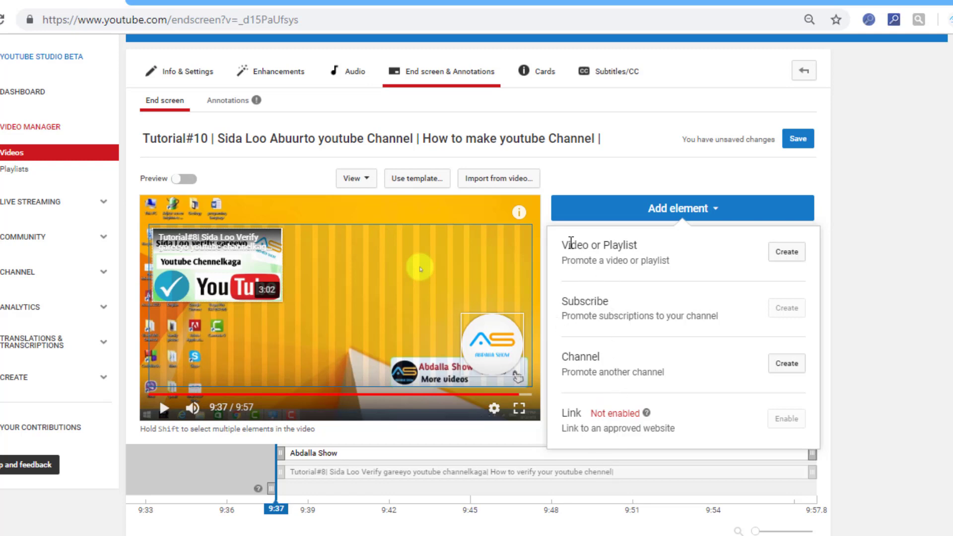
pyautogui.click(783, 252)
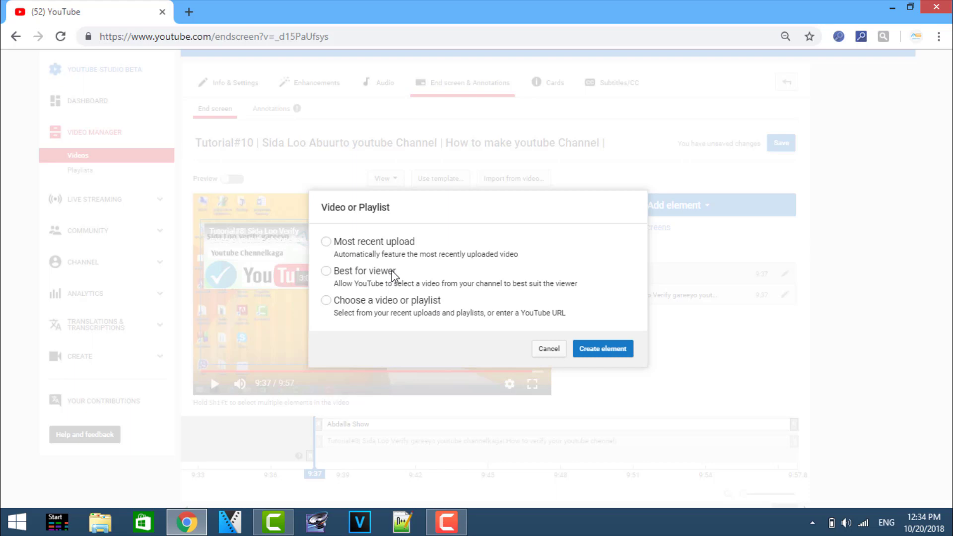
pyautogui.click(374, 242)
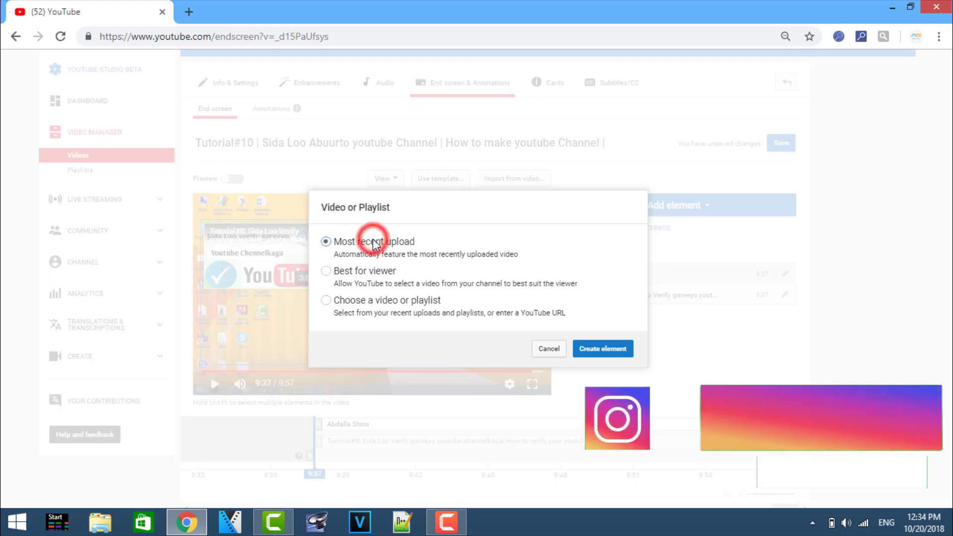
pyautogui.click(593, 349)
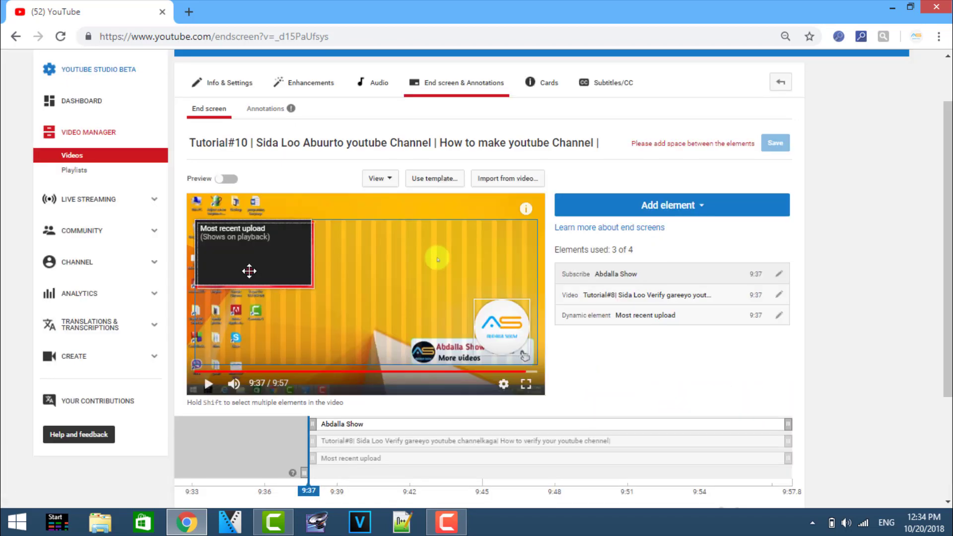
# Step: Place the Most recent upload element in the end screen's upper-right area and the subscribe element at the bottom centre
pyautogui.moveTo(249, 271); pyautogui.dragTo(468, 265)
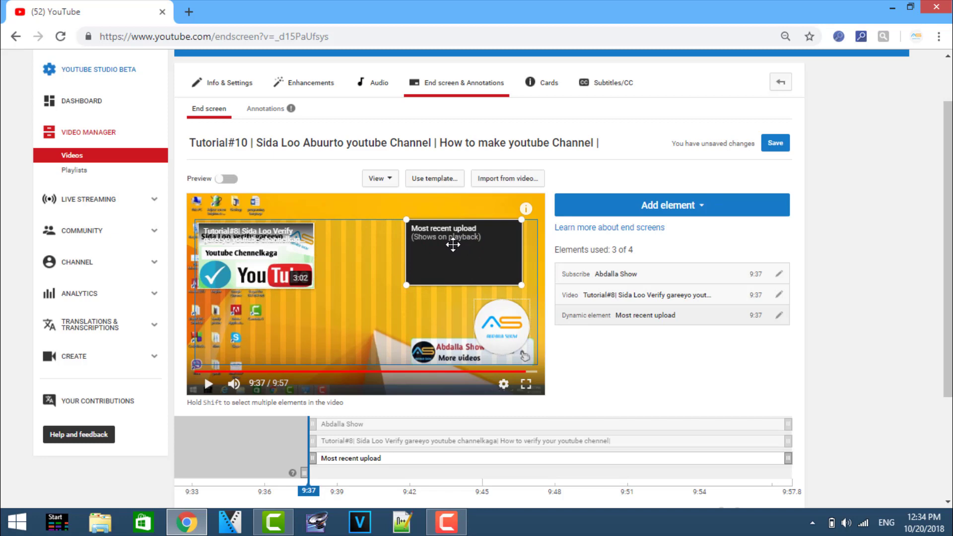
pyautogui.moveTo(500, 330); pyautogui.dragTo(365, 356)
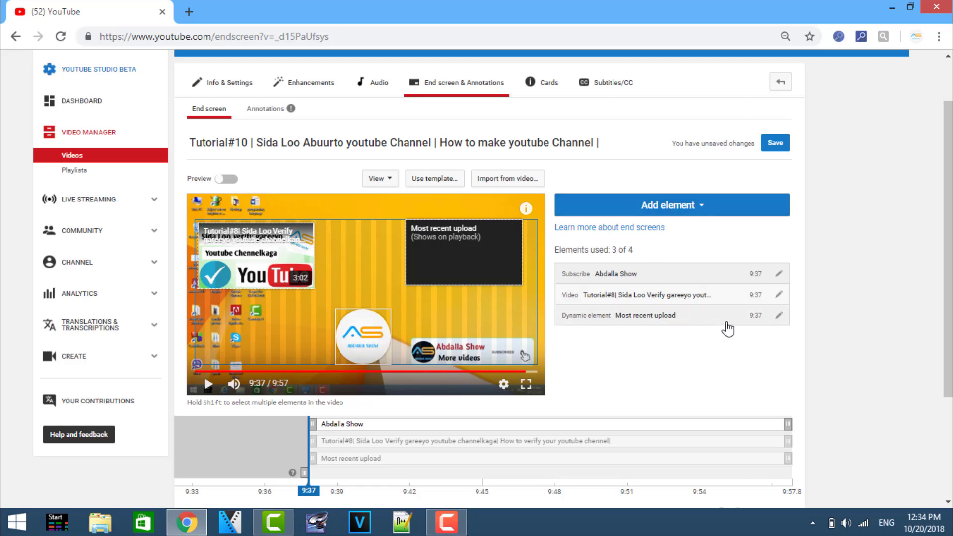
pyautogui.rightClick(778, 319)
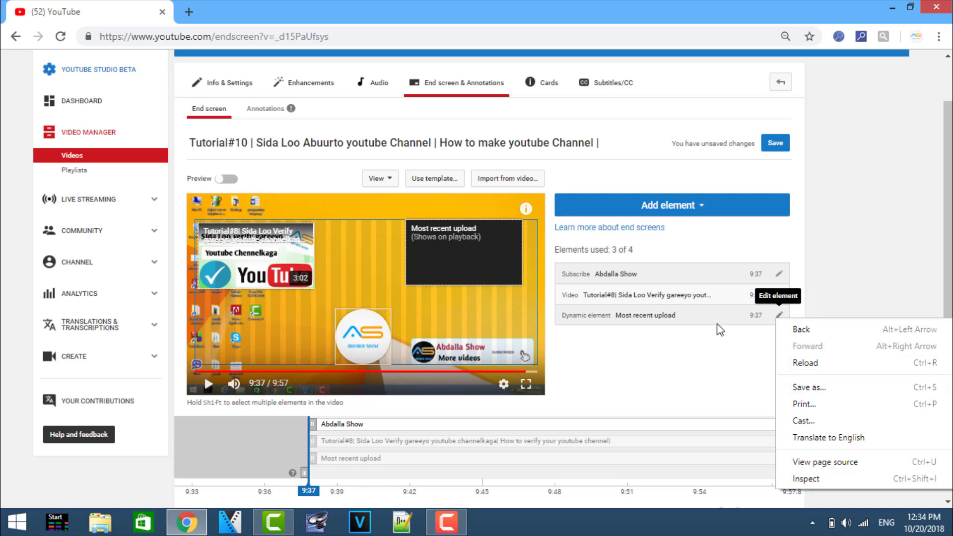
# Step: Add another video element to the end screen using the chosen Tutorial#11 upload
pyautogui.click(696, 212)
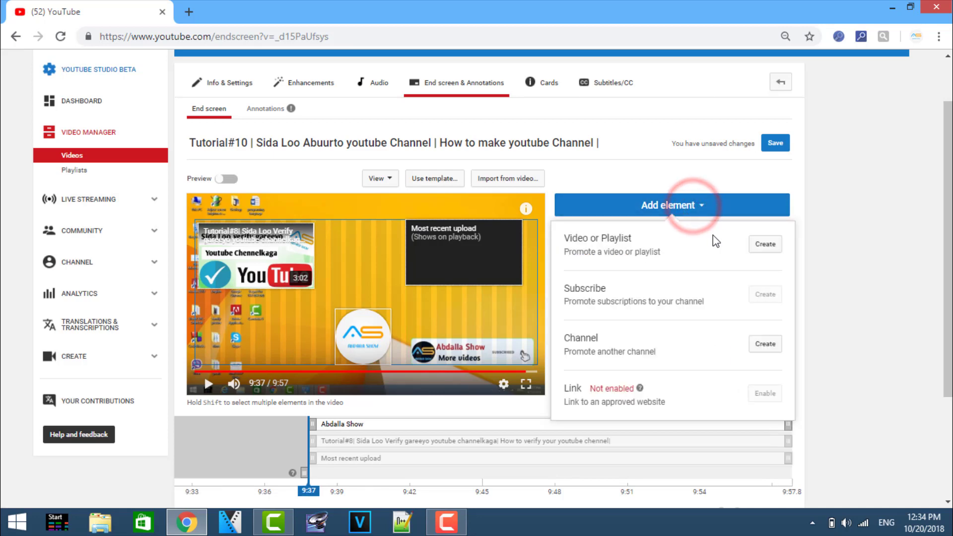
pyautogui.click(764, 244)
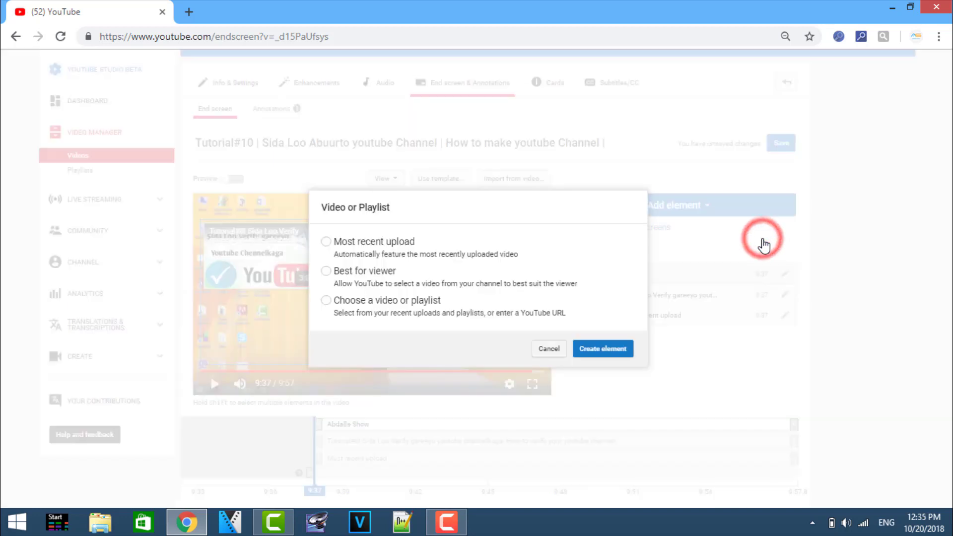
pyautogui.click(421, 301)
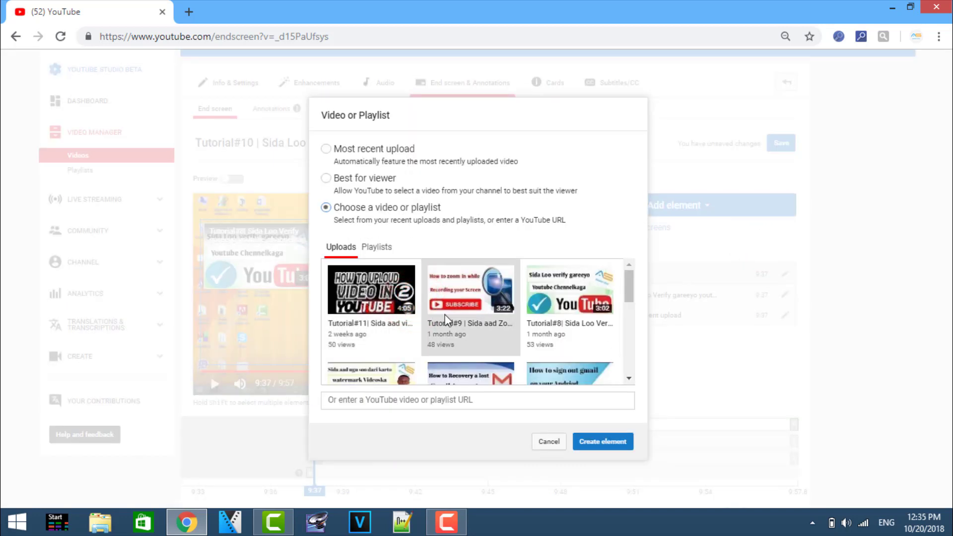
pyautogui.click(341, 296)
pyautogui.click(608, 444)
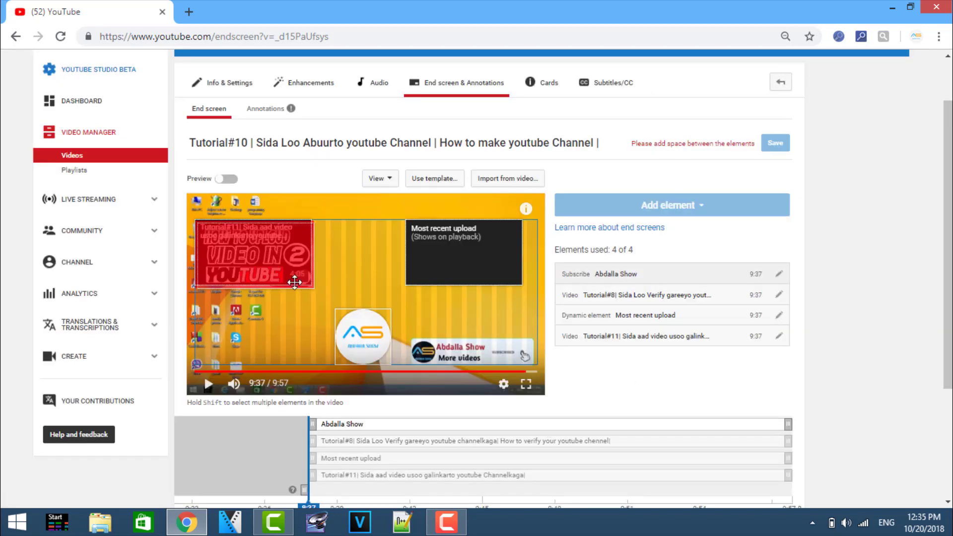
# Step: Delete the Most recent upload element and put the Tutorial#11 element in the end screen's upper-right corner
pyautogui.moveTo(308, 280); pyautogui.dragTo(360, 328)
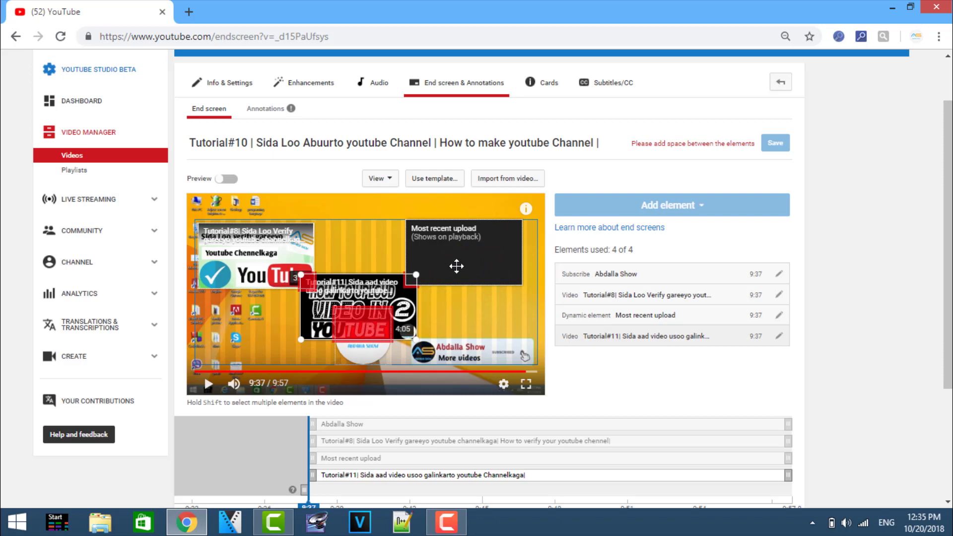
pyautogui.click(475, 257)
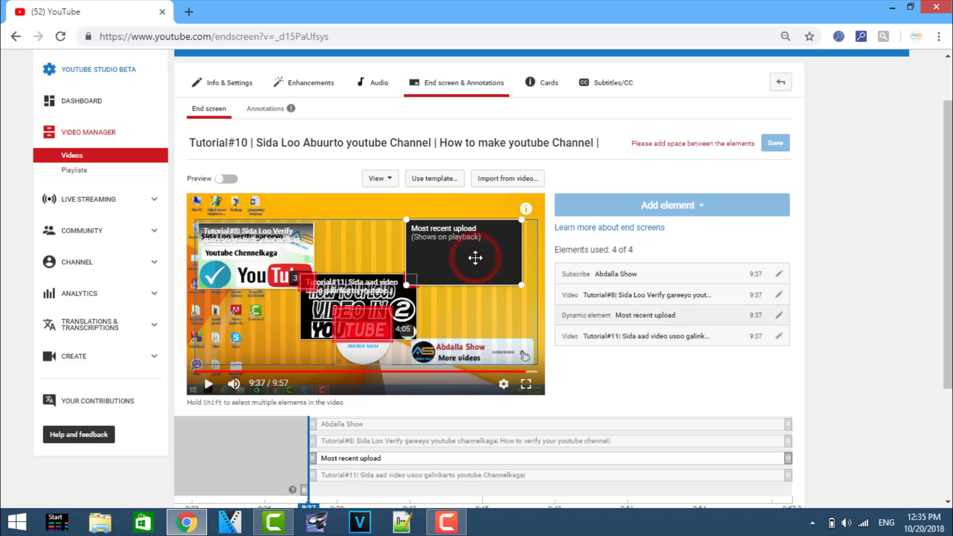
pyautogui.press('Delete')
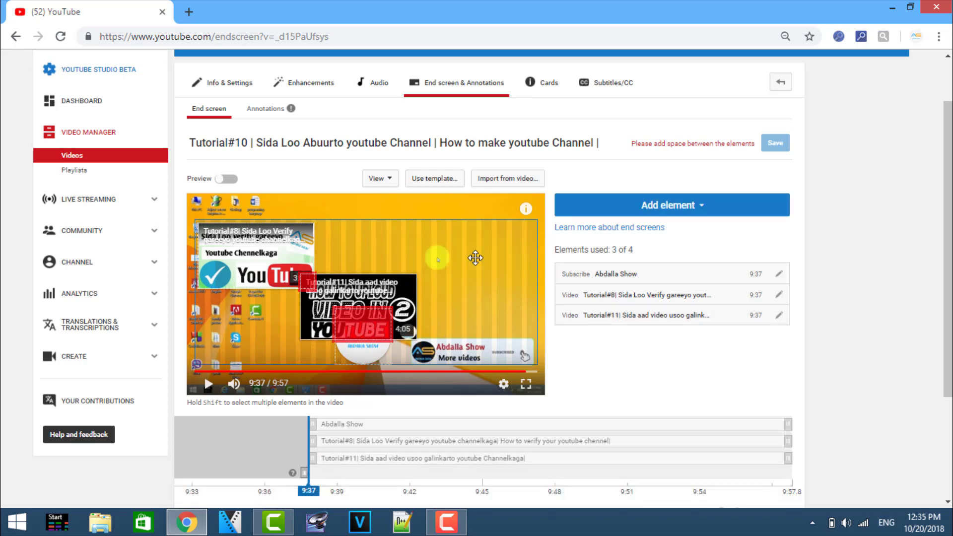
pyautogui.moveTo(350, 305); pyautogui.dragTo(470, 251)
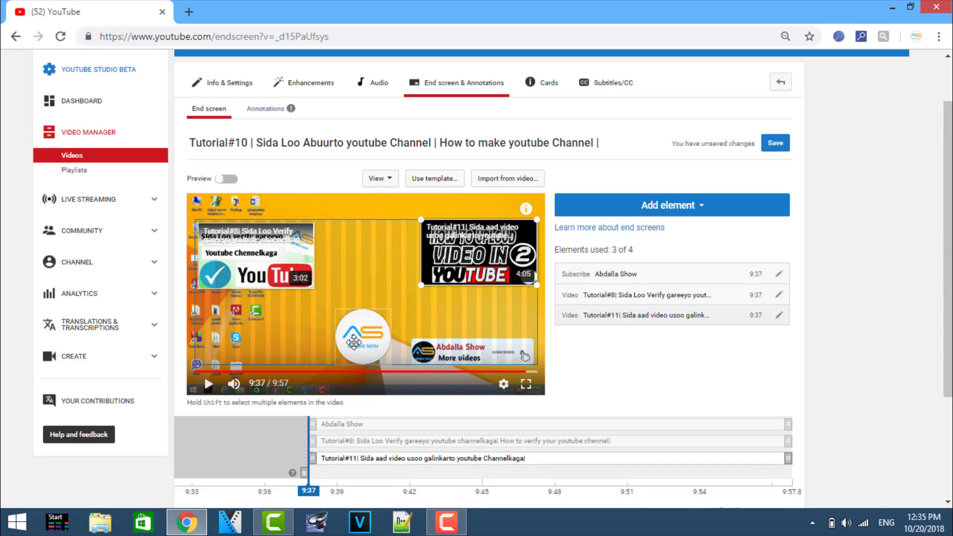
pyautogui.moveTo(353, 341); pyautogui.dragTo(346, 341)
# Step: Try the Tutorial#8 and Tutorial#11 elements along the bottom of the end screen, returning them to its upper corners
pyautogui.moveTo(458, 276); pyautogui.dragTo(459, 334)
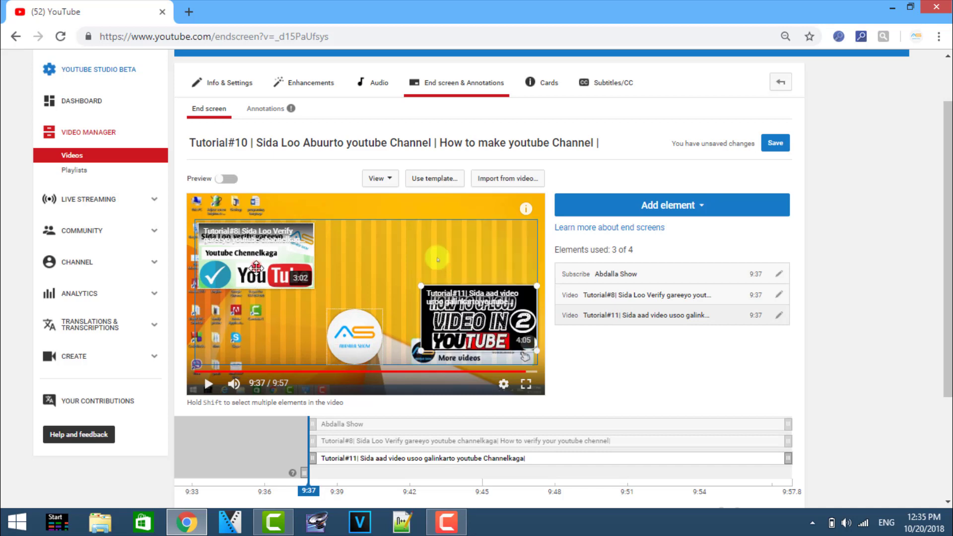
pyautogui.moveTo(256, 268); pyautogui.dragTo(253, 340)
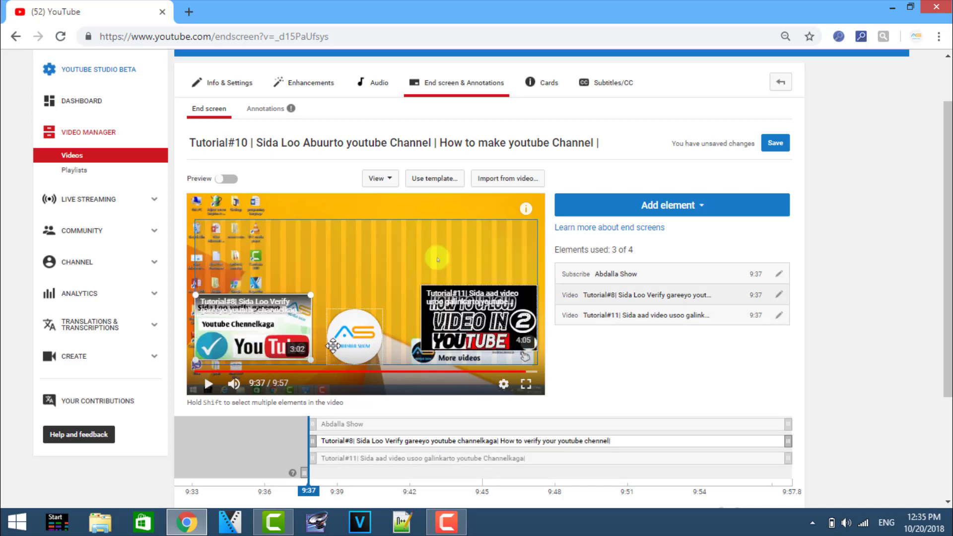
pyautogui.moveTo(353, 352); pyautogui.dragTo(331, 344)
pyautogui.moveTo(259, 303); pyautogui.dragTo(257, 228)
pyautogui.moveTo(501, 328); pyautogui.dragTo(501, 266)
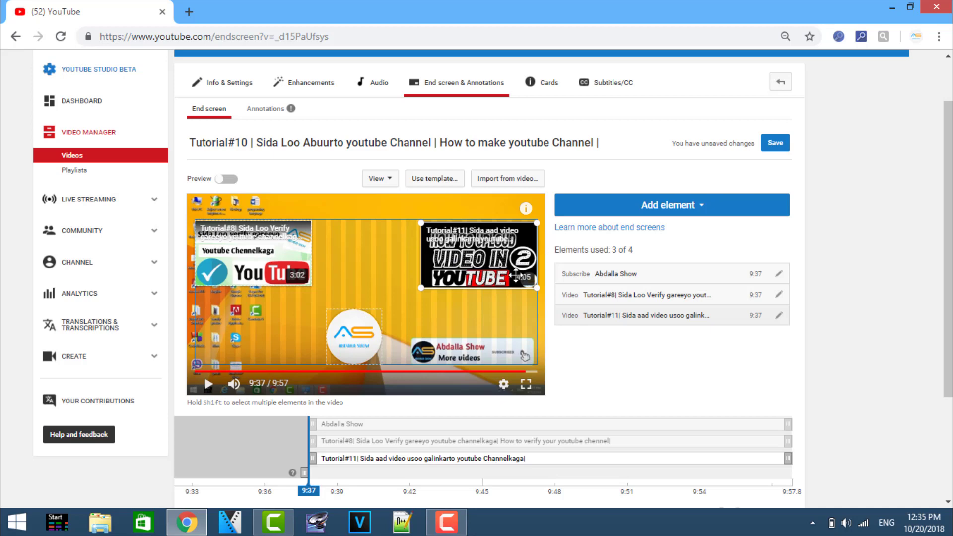
# Step: Save the end screen changes for the Tutorial#10 video
pyautogui.moveTo(947, 272); pyautogui.dragTo(950, 346)
pyautogui.scroll(3, 525, 241)
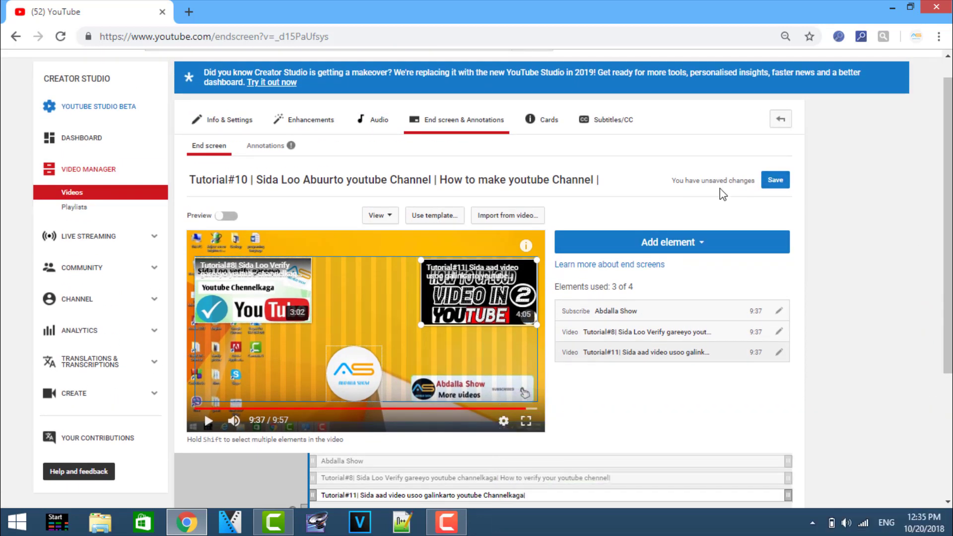
pyautogui.click(773, 181)
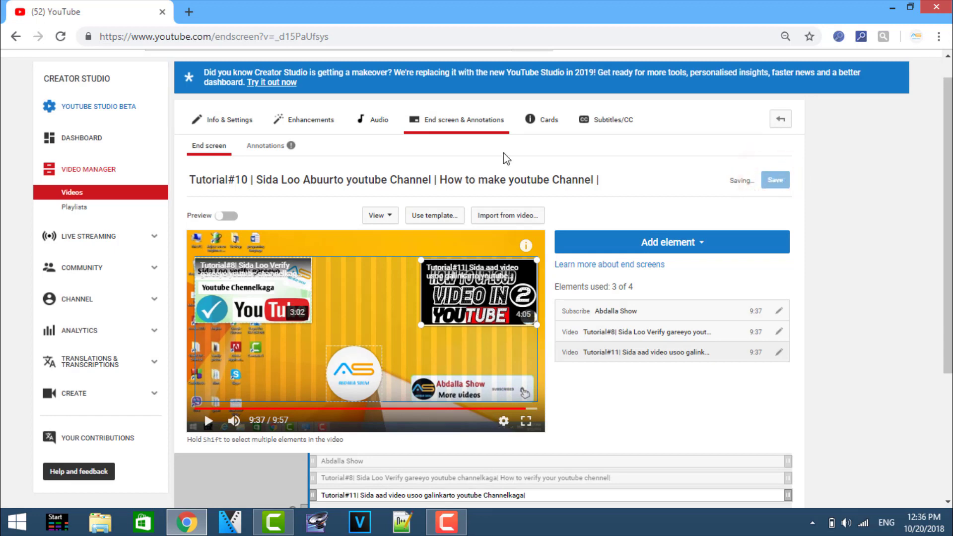
# Step: Leave the end screen editor and return to the channel's list of uploaded videos
pyautogui.click(14, 37)
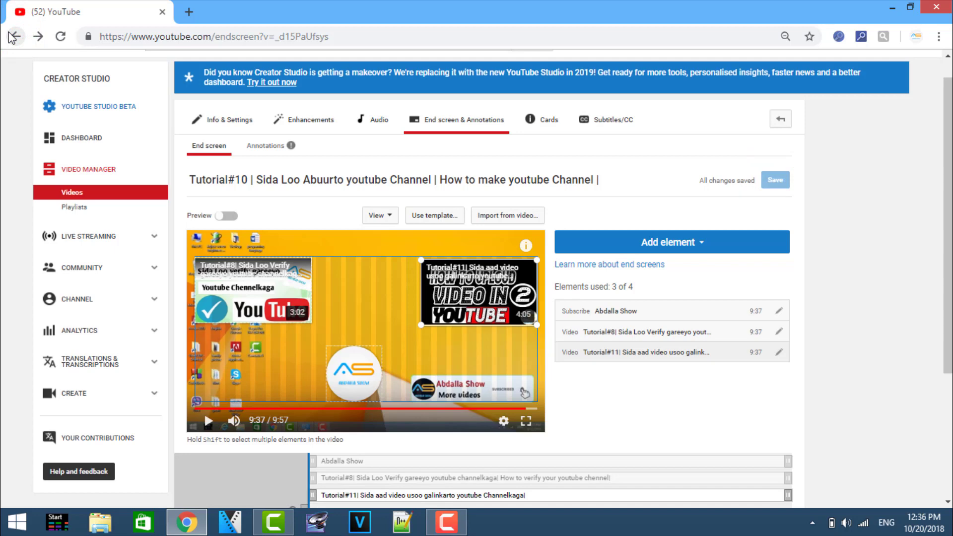
pyautogui.click(12, 36)
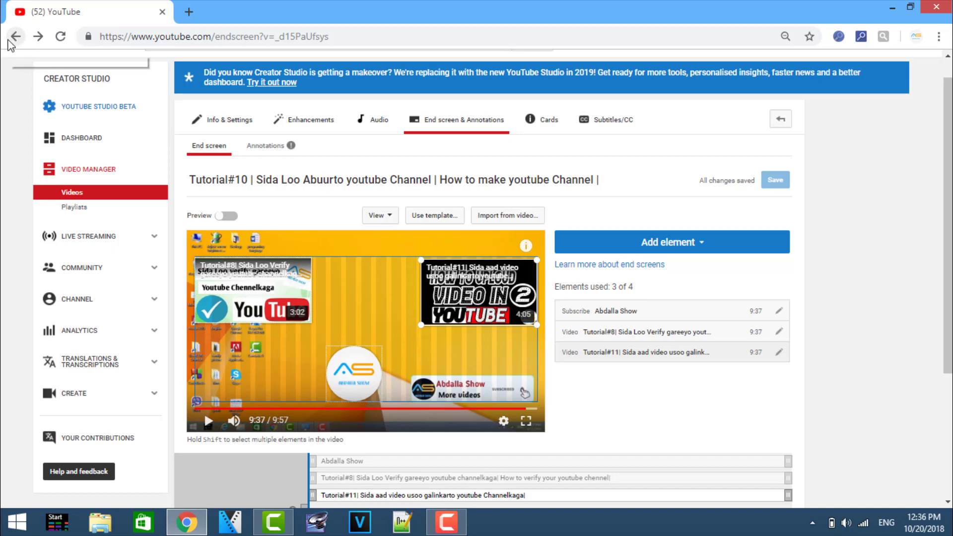
pyautogui.click(13, 39)
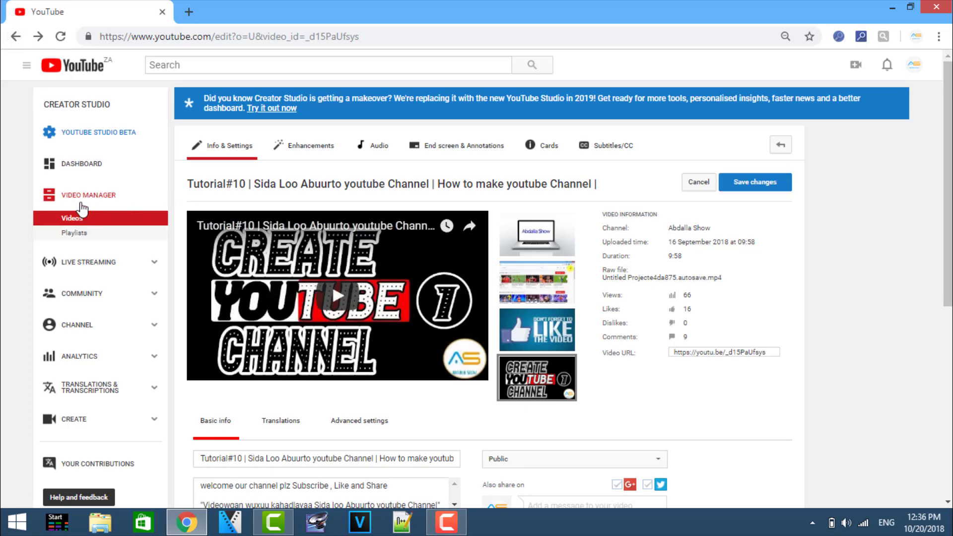
pyautogui.click(14, 37)
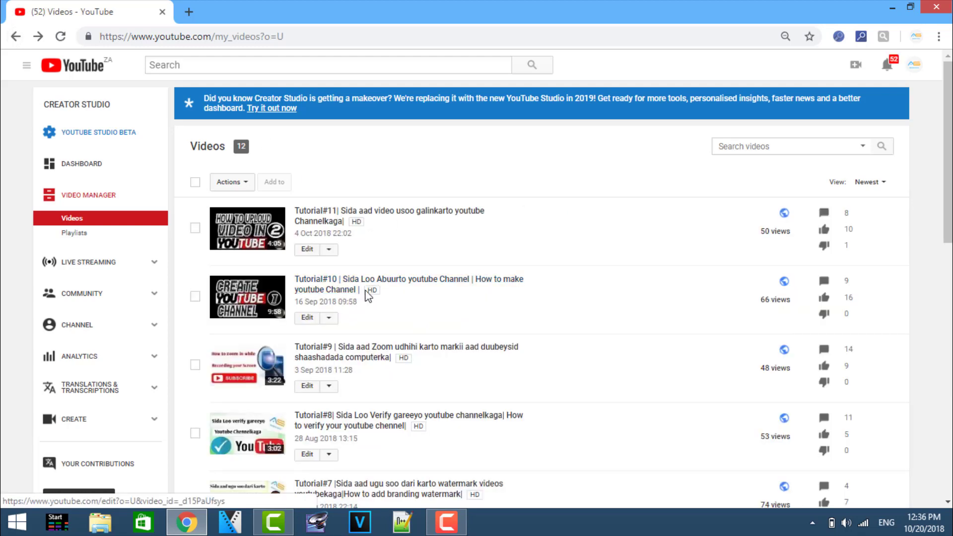
# Step: Open the Tutorial#10 video's watch page from the uploads list and mute its playback
pyautogui.click(251, 299)
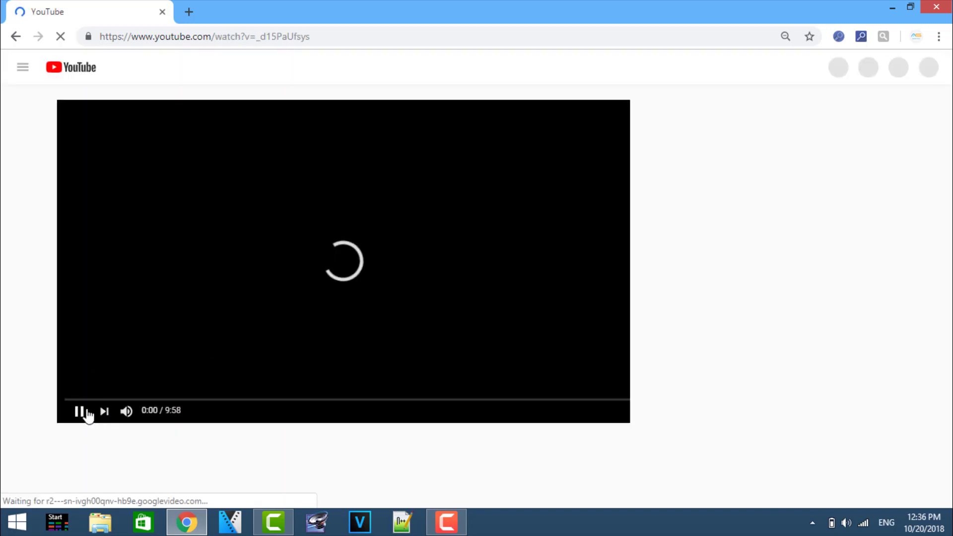
pyautogui.click(122, 411)
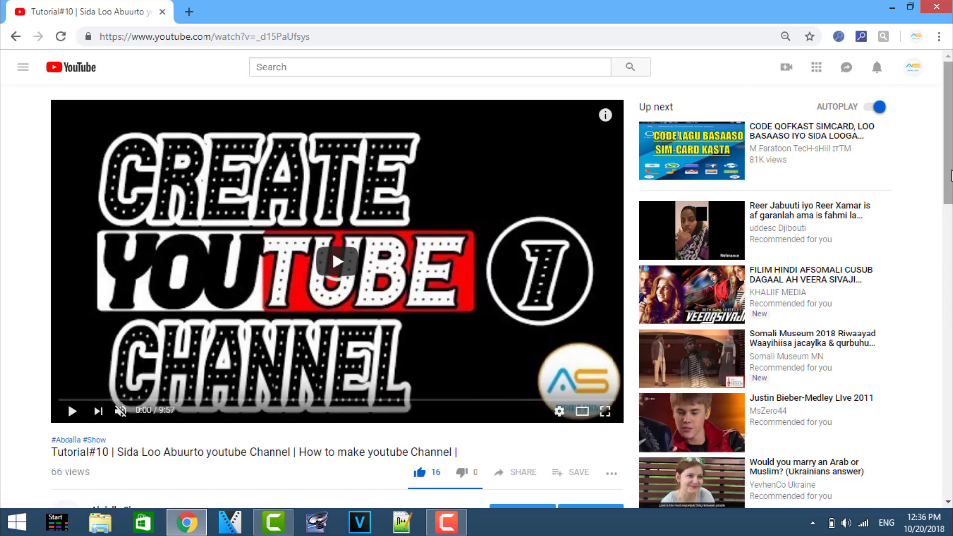
pyautogui.moveTo(948, 177); pyautogui.dragTo(930, 150)
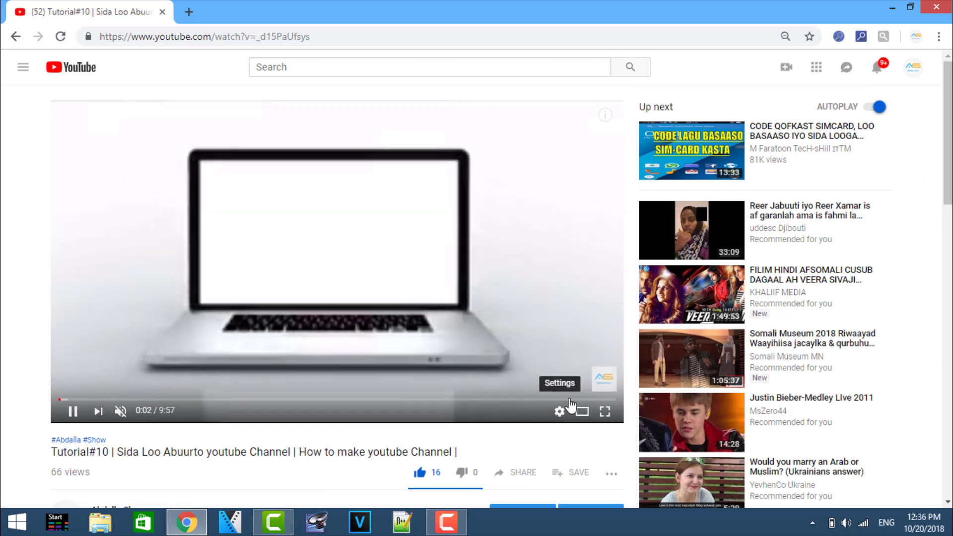
# Step: Skip the video ahead to its end screen, pause at about 9:40 and inspect the channel's subscribe element
pyautogui.click(569, 399)
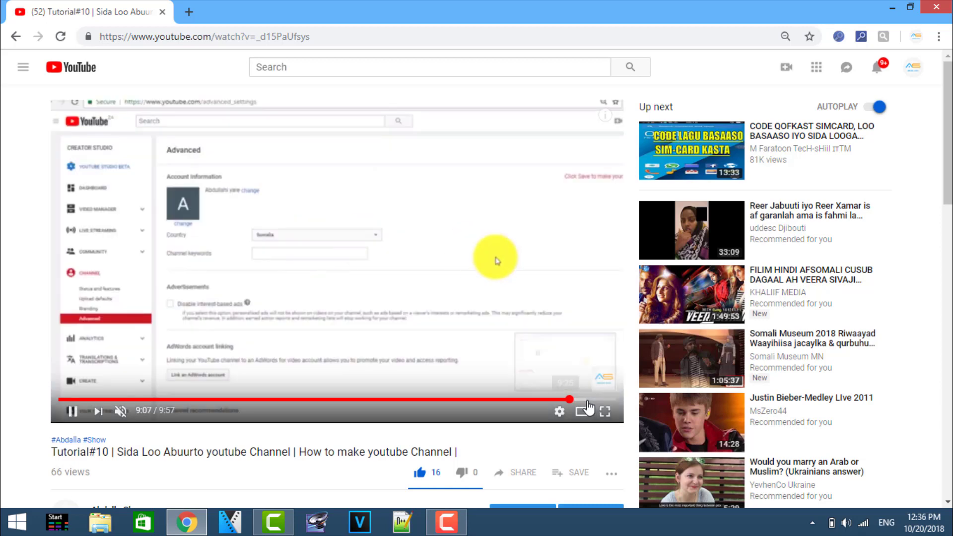
pyautogui.click(588, 400)
pyautogui.click(596, 400)
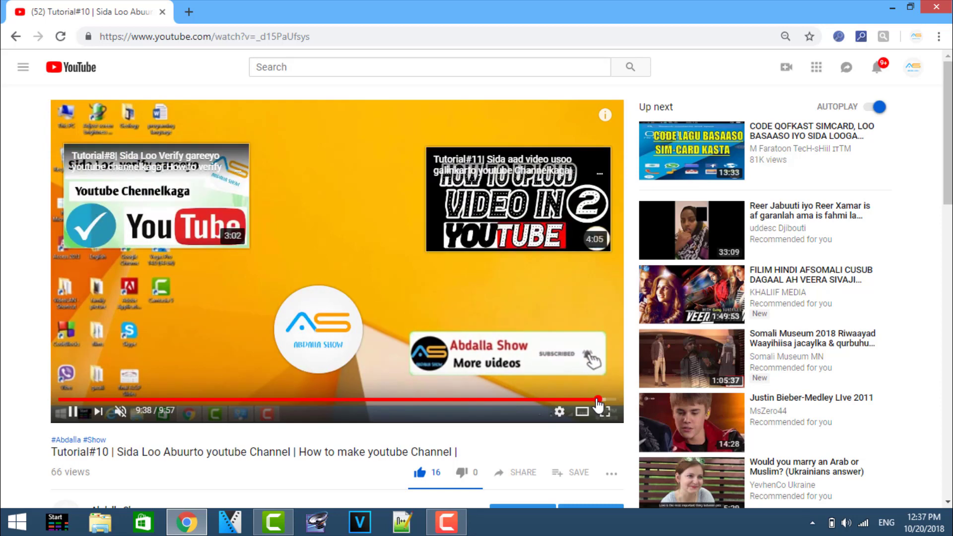
pyautogui.click(70, 412)
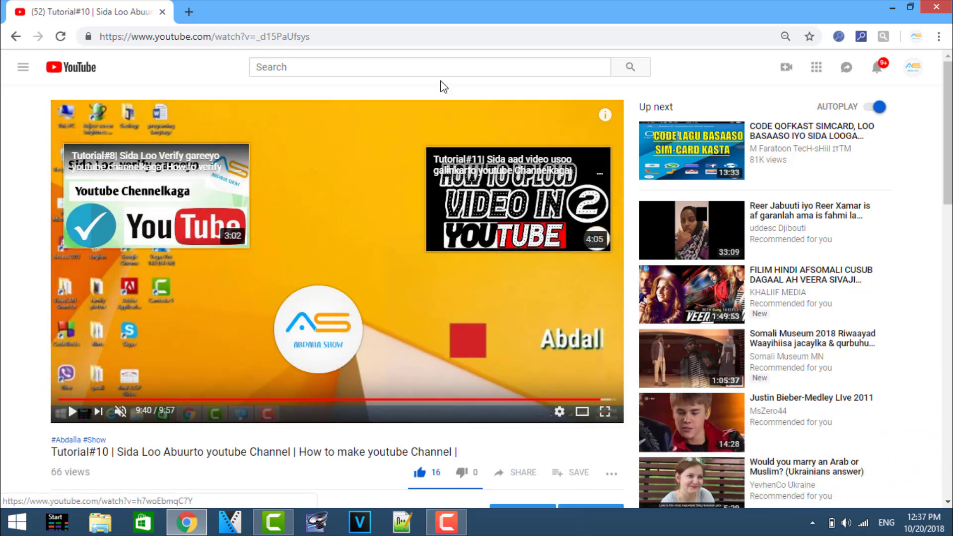
pyautogui.moveTo(310, 335)
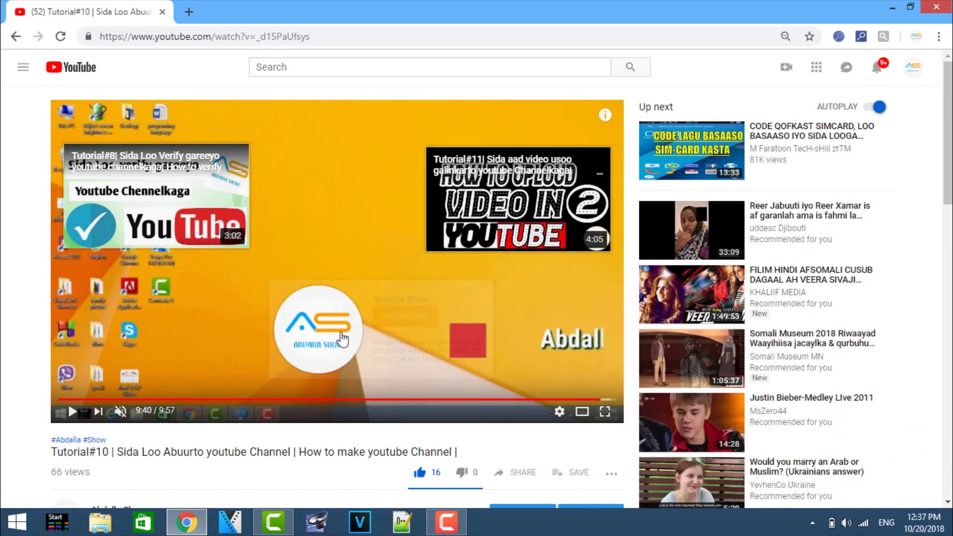